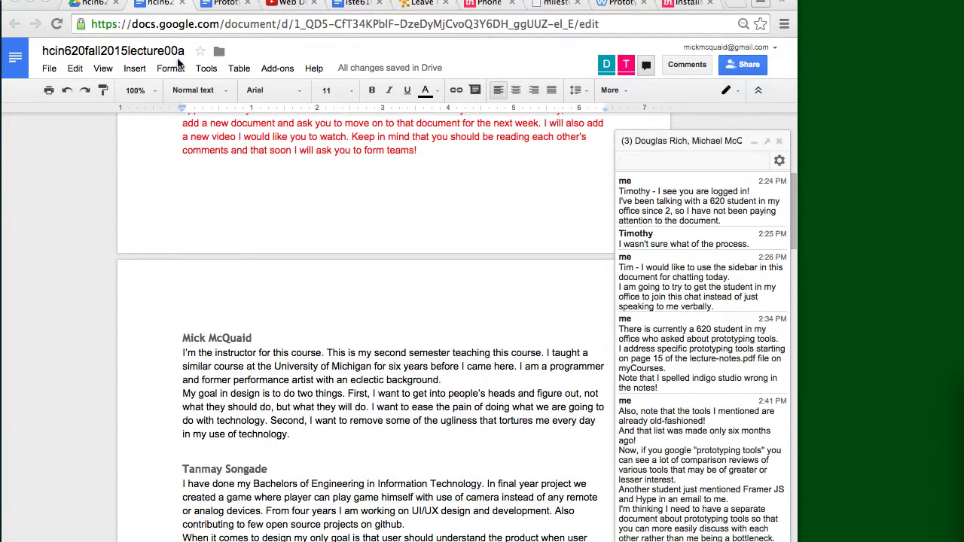
# Review the shared lecture document from its welcome text through the student introductions and the instructor's italic replies.
pyautogui.scroll(10, 187, 170)
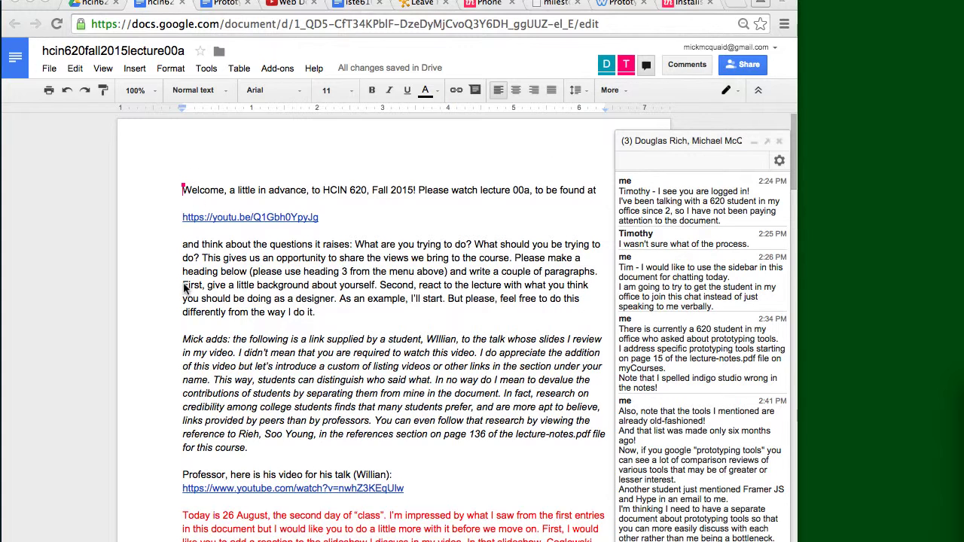
pyautogui.scroll(-5, 174, 406)
pyautogui.scroll(-3, 174, 405)
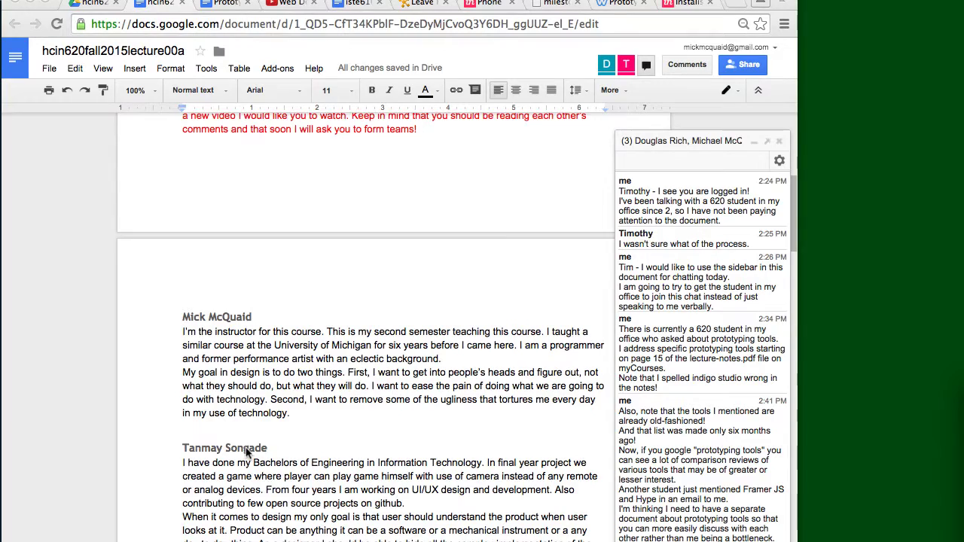
pyautogui.scroll(-5, 247, 451)
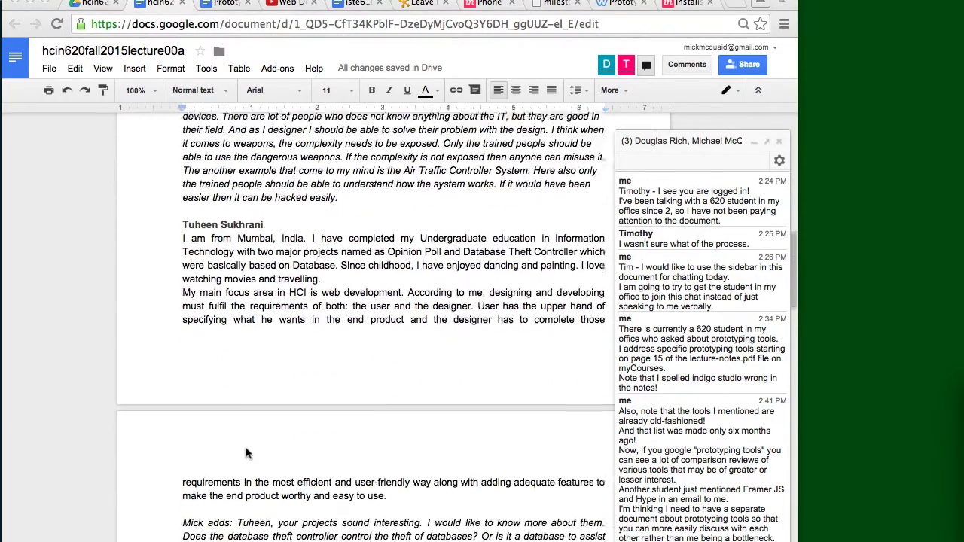
pyautogui.scroll(2, 246, 451)
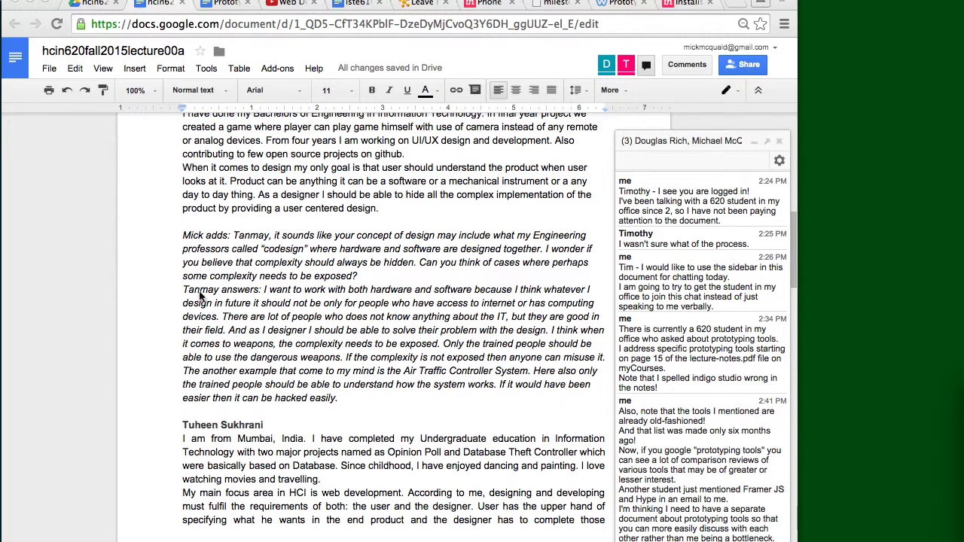
pyautogui.scroll(-2, 280, 323)
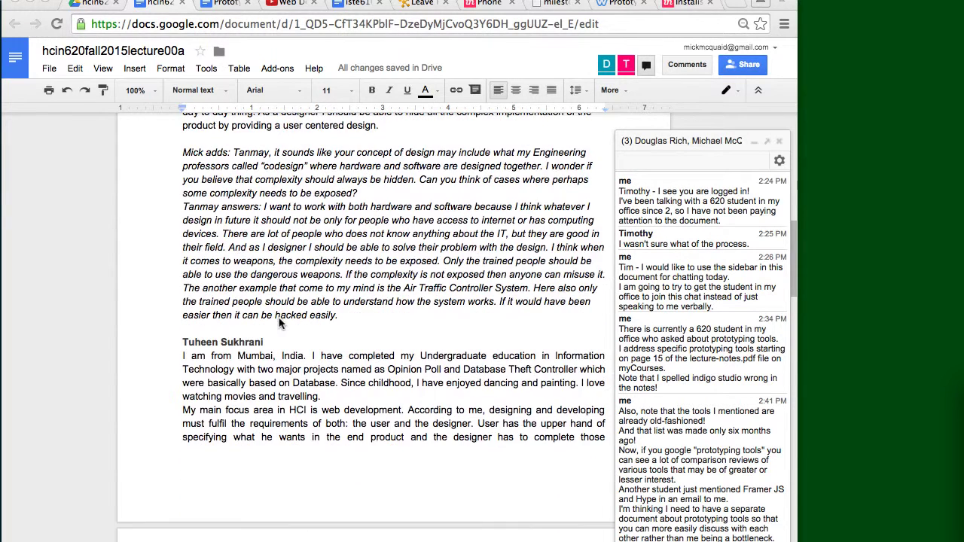
pyautogui.scroll(-10, 280, 323)
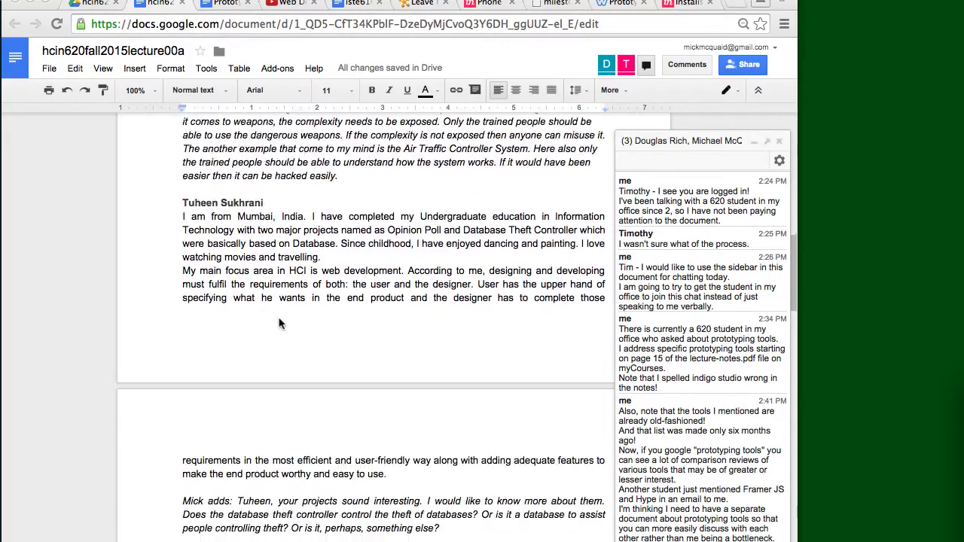
pyautogui.scroll(-20, 280, 324)
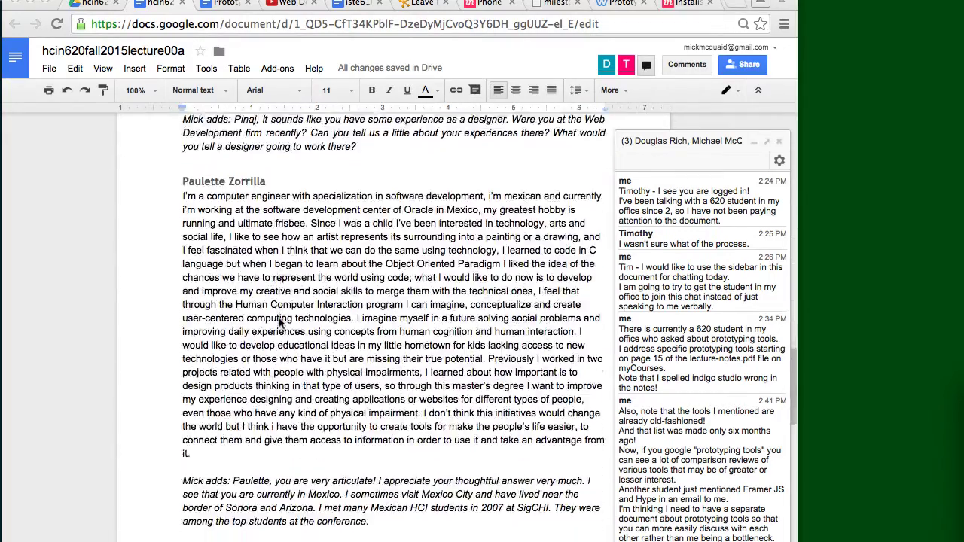
# Read the red 26 August instructions and compare them with the first student's introduction and its question-and-answer exchange.
pyautogui.scroll(20, 280, 323)
pyautogui.scroll(-4, 280, 323)
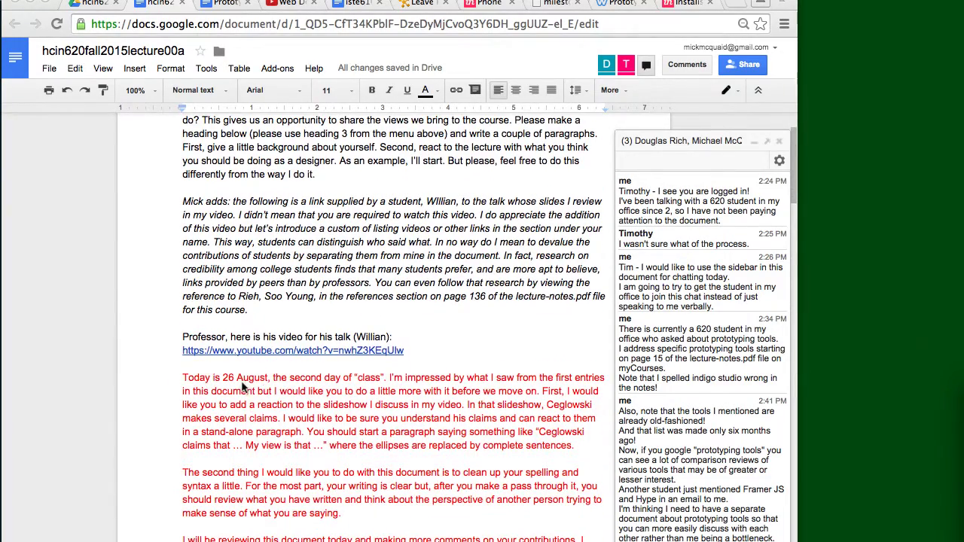
pyautogui.scroll(-3, 245, 389)
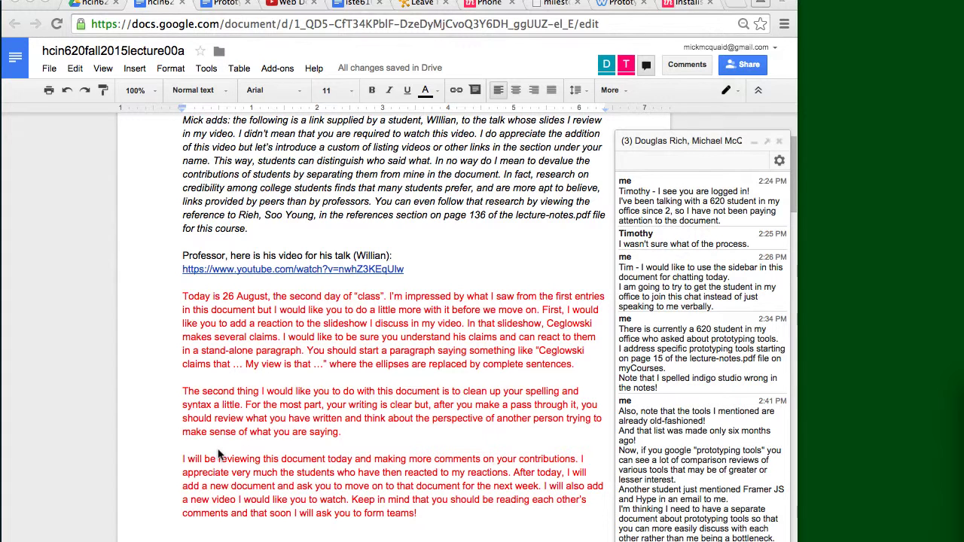
pyautogui.scroll(-6, 138, 489)
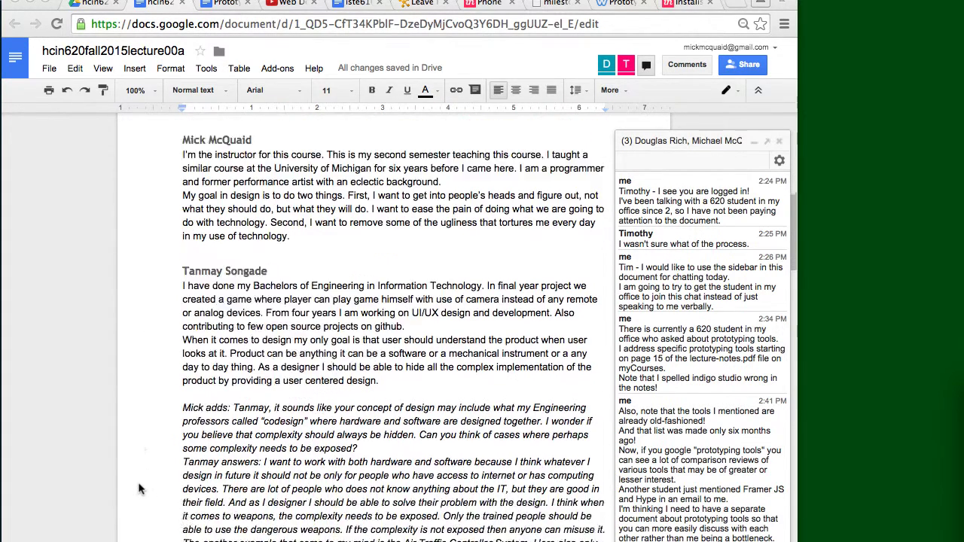
pyautogui.scroll(-1, 139, 489)
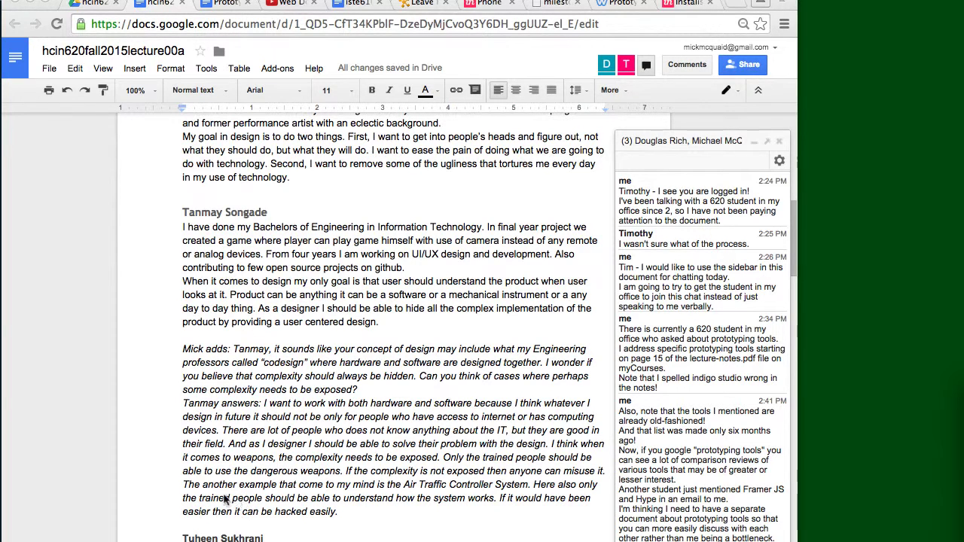
pyautogui.scroll(-1, 193, 491)
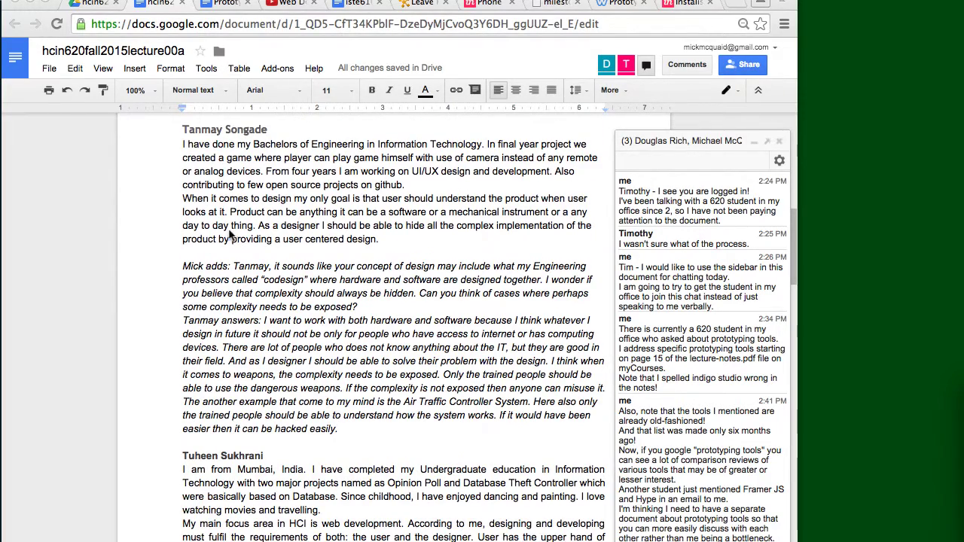
pyautogui.scroll(10, 231, 236)
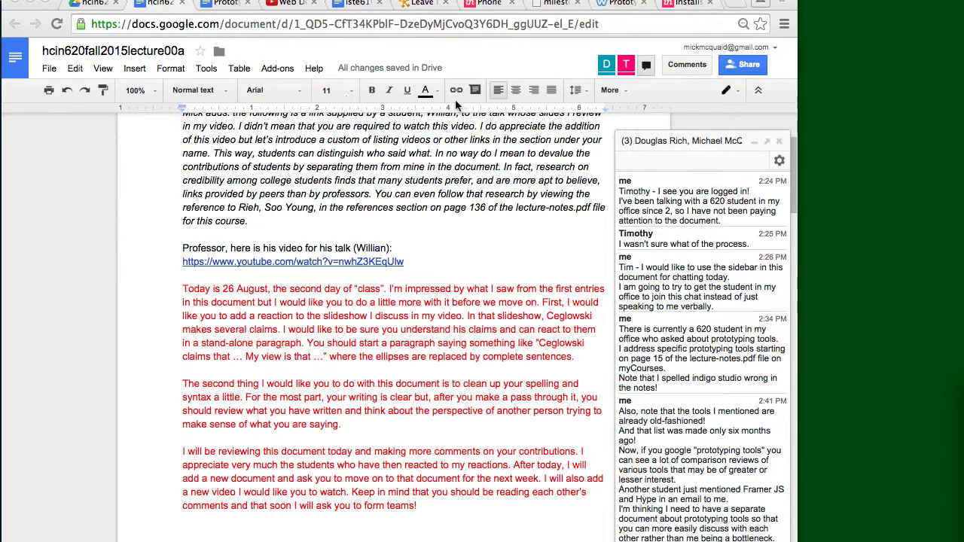
# Hide the document's chat pane and show it again.
pyautogui.click(646, 66)
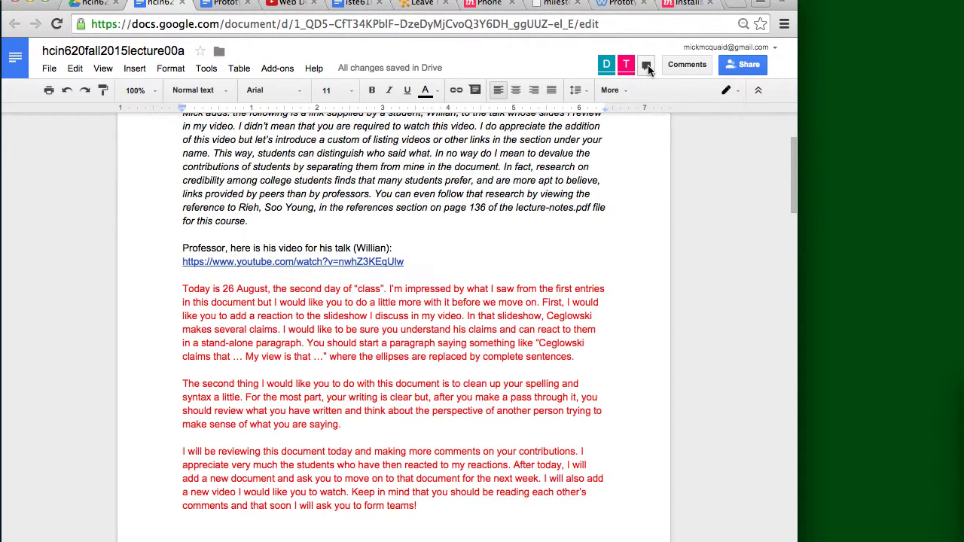
pyautogui.click(647, 67)
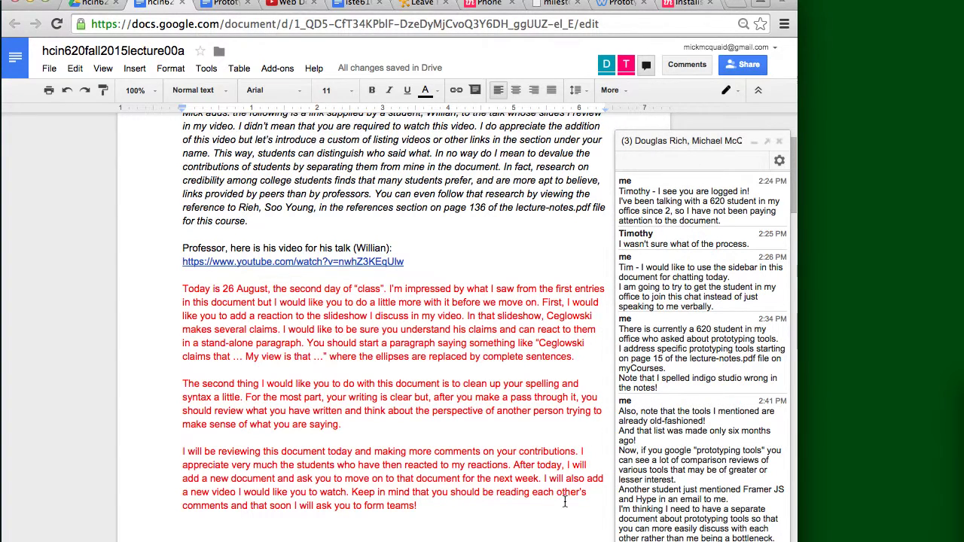
# Examine how the instructor's italic remarks follow each student's introduction across the document, ending at the instructor's own introduction.
pyautogui.scroll(5, 179, 236)
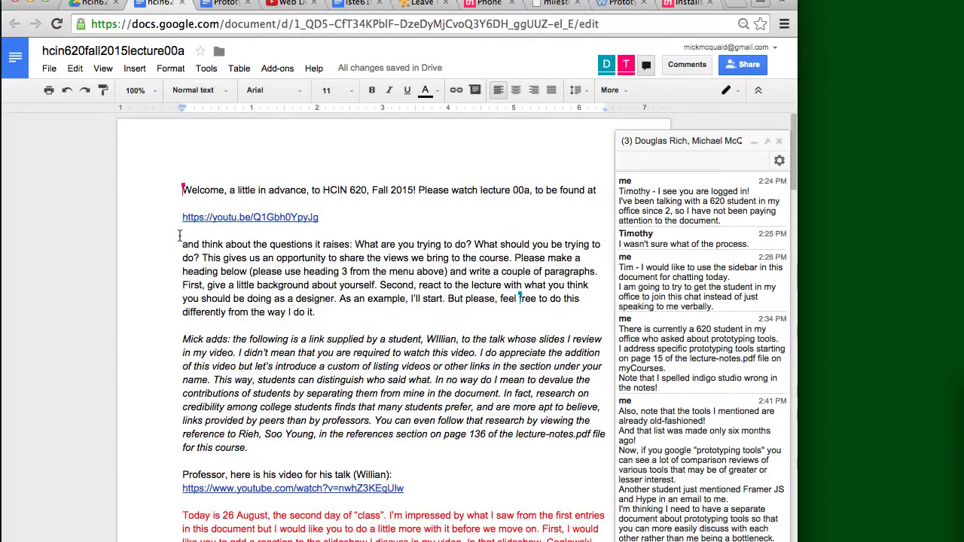
pyautogui.scroll(-20, 179, 236)
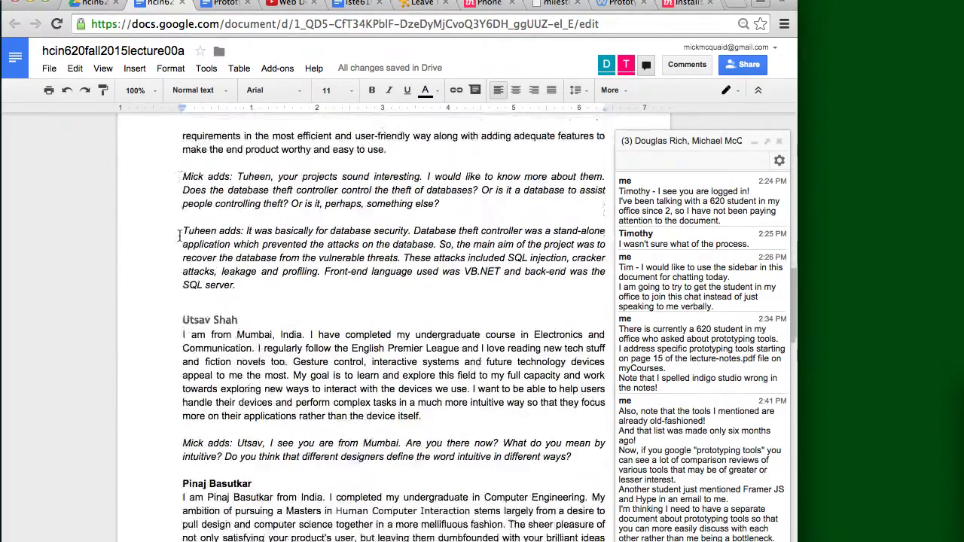
pyautogui.scroll(-10, 179, 236)
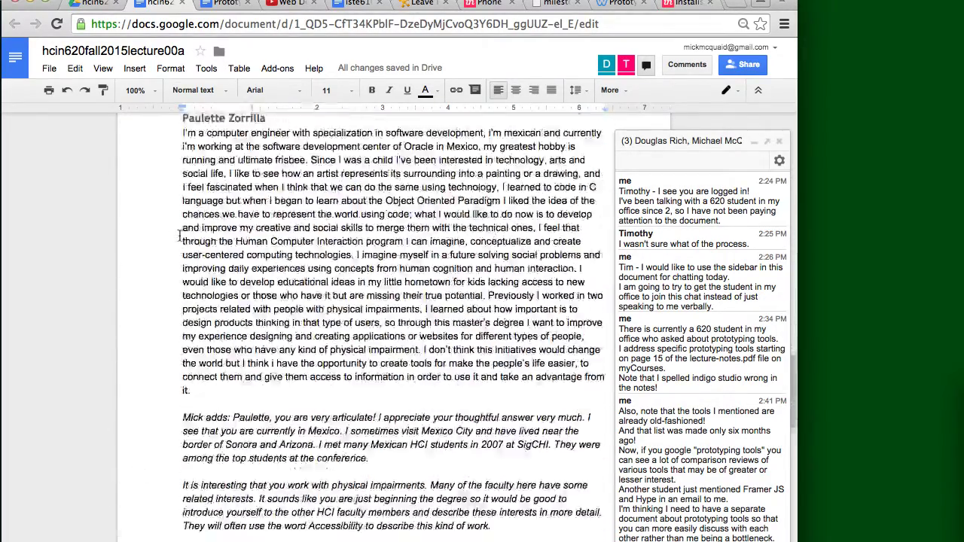
pyautogui.scroll(-10, 180, 236)
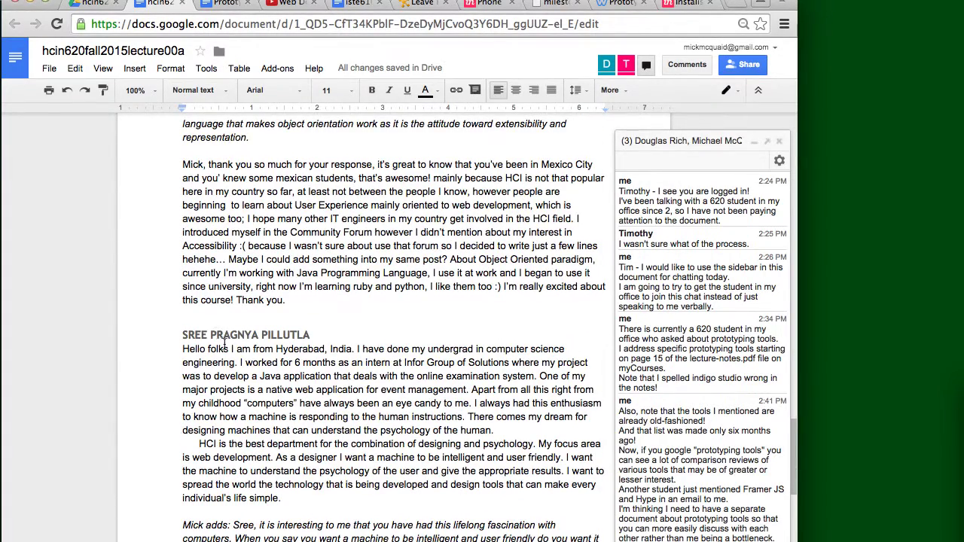
pyautogui.scroll(-2, 225, 343)
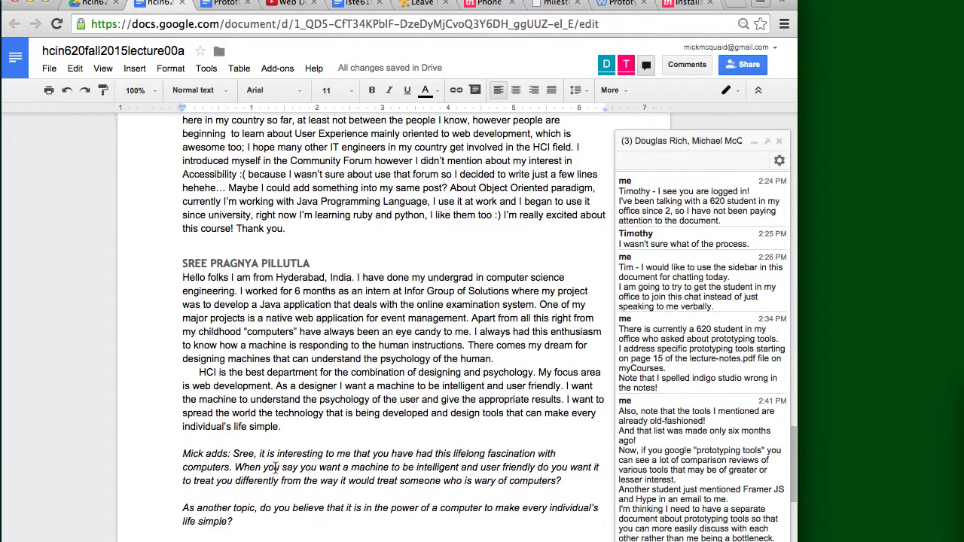
pyautogui.scroll(20, 275, 469)
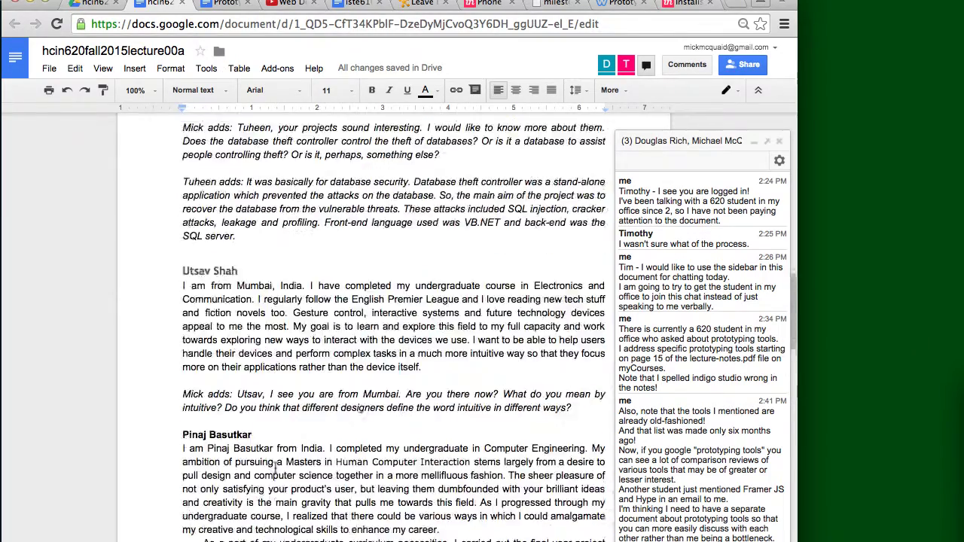
pyautogui.scroll(15, 275, 469)
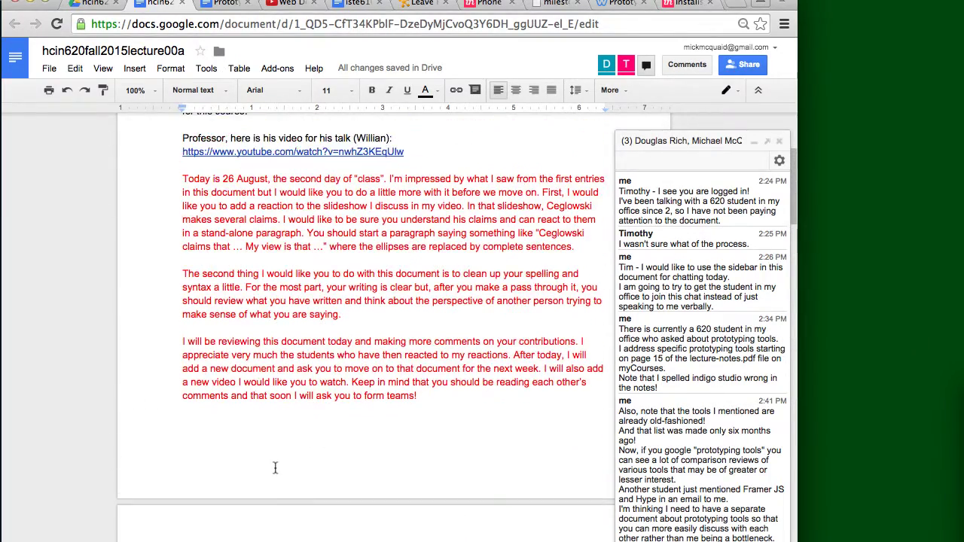
pyautogui.scroll(-5, 275, 469)
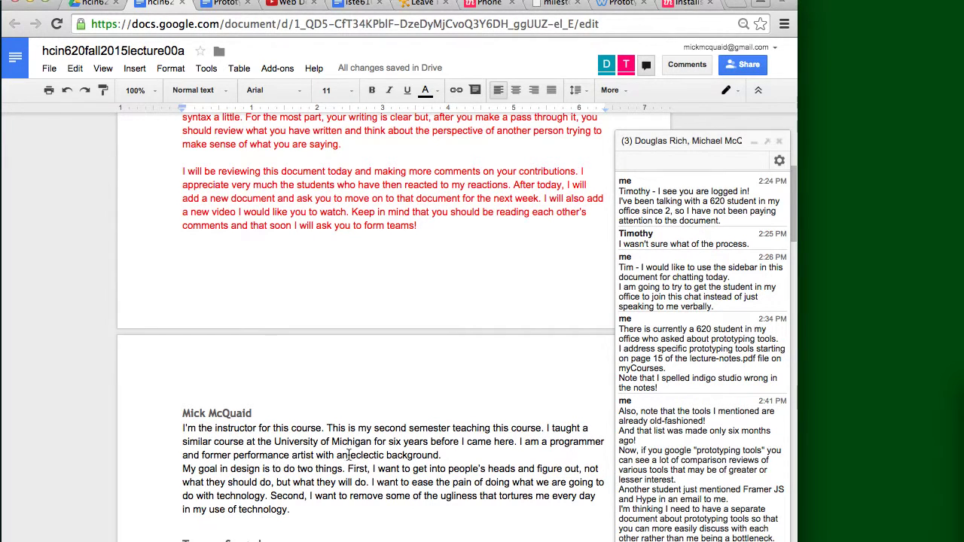
pyautogui.moveTo(351, 455); pyautogui.dragTo(386, 455)
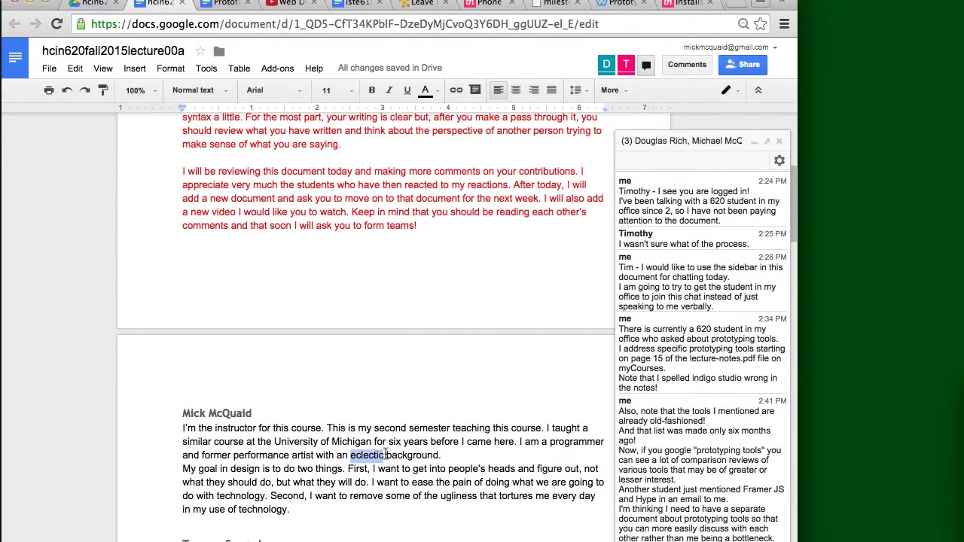
pyautogui.rightClick(367, 455)
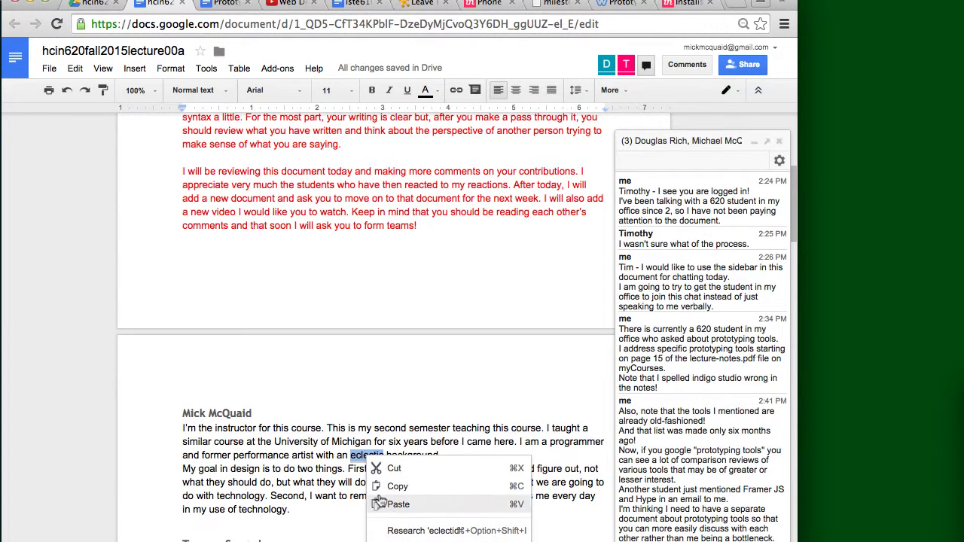
pyautogui.click(349, 459)
# Add the comment "What does eclectic mean? Huh?" to the word "eclectic" in the instructor's introduction.
pyautogui.scroll(-5, 348, 459)
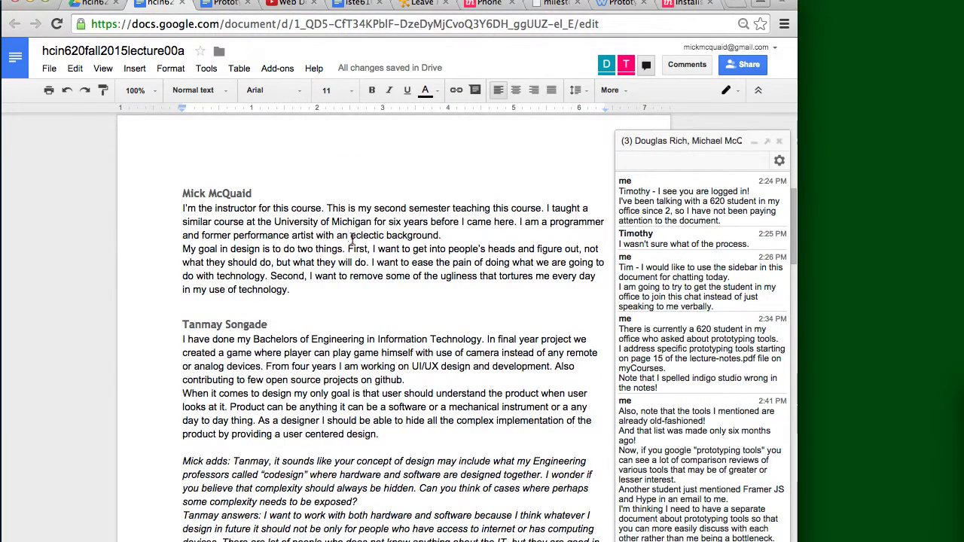
pyautogui.moveTo(350, 236); pyautogui.dragTo(385, 236)
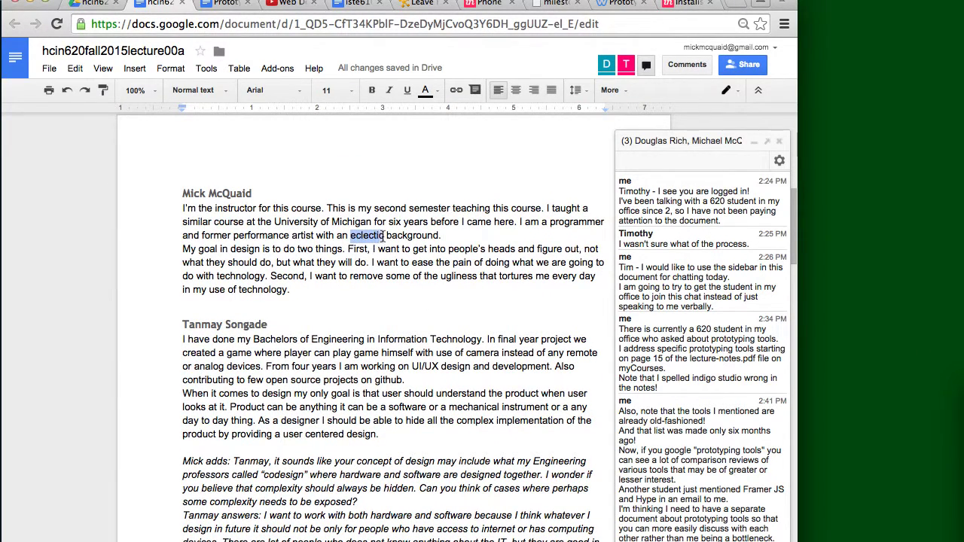
pyautogui.rightClick(373, 237)
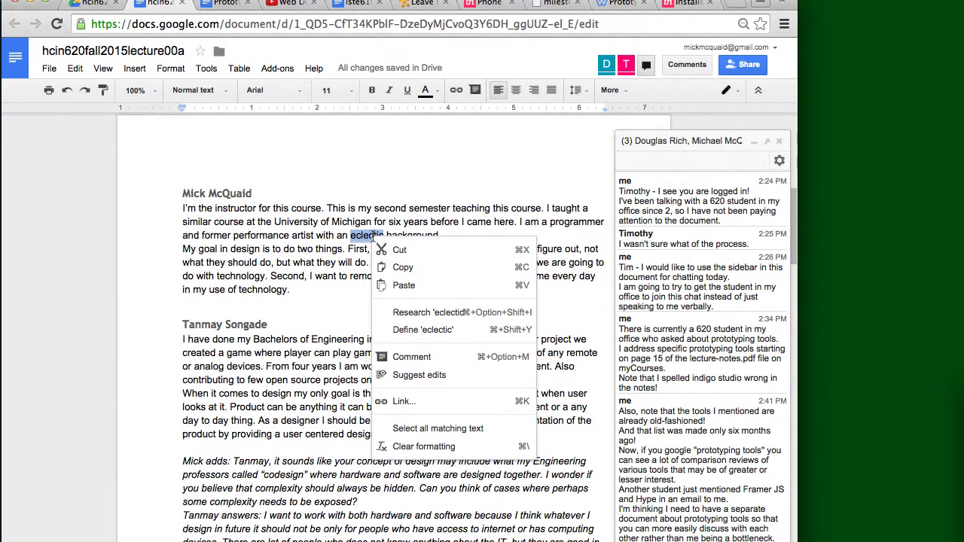
pyautogui.click(393, 358)
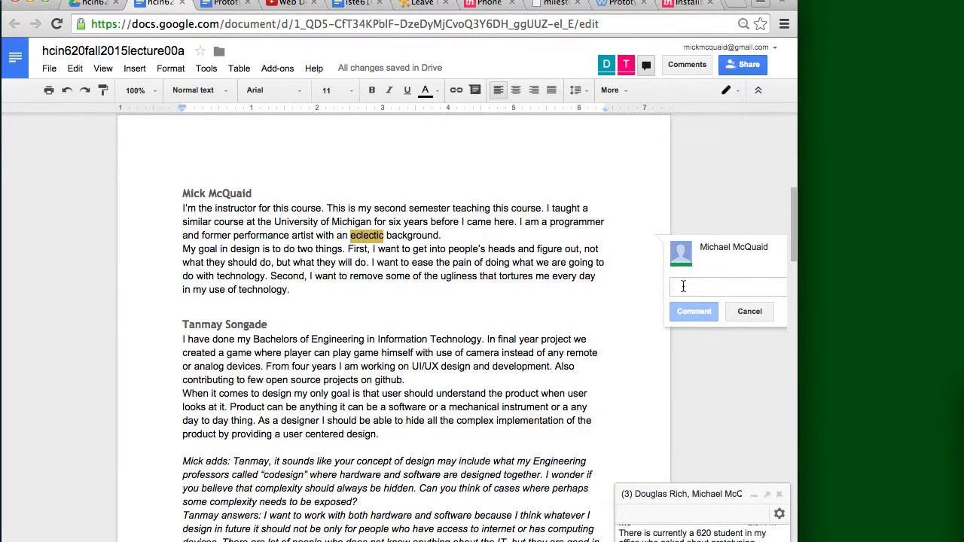
pyautogui.write('What does e')
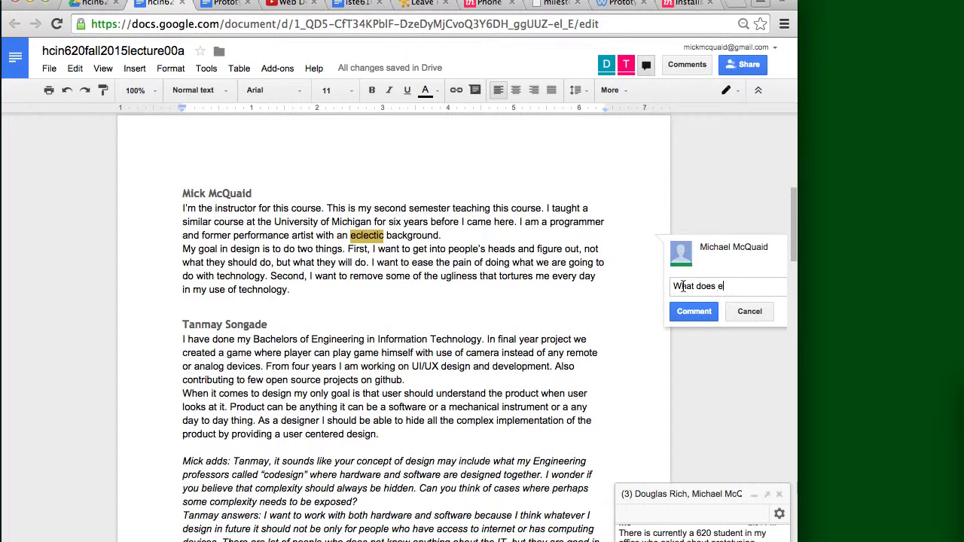
pyautogui.write('clectic mean? Huh?')
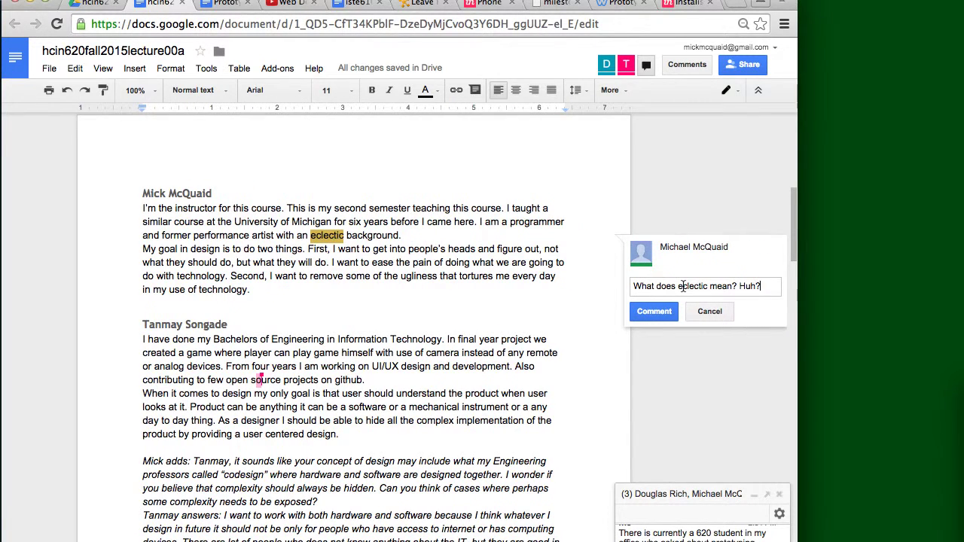
pyautogui.click(647, 311)
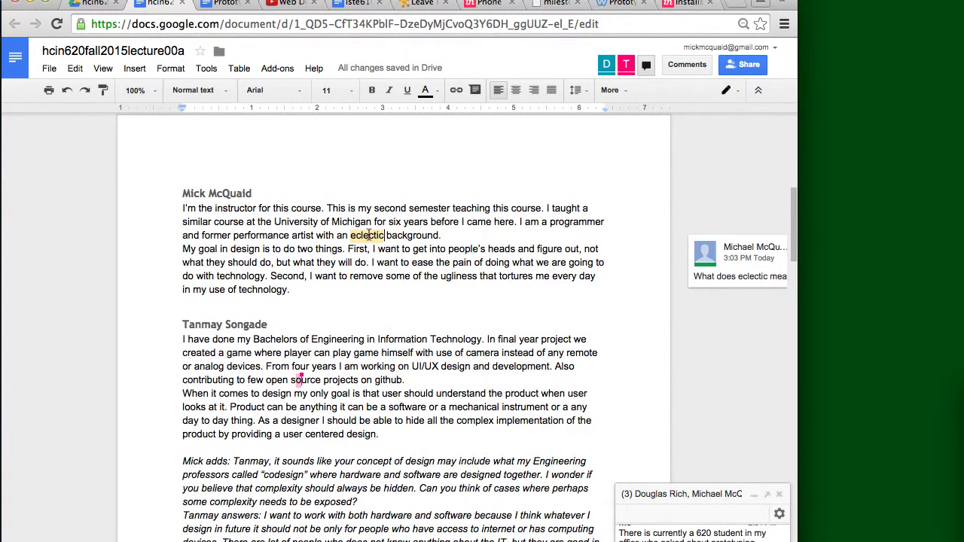
# Reply "Eclectic means something like varied but in a haphazard way." to the comment on "eclectic" and resolve the thread.
pyautogui.click(737, 293)
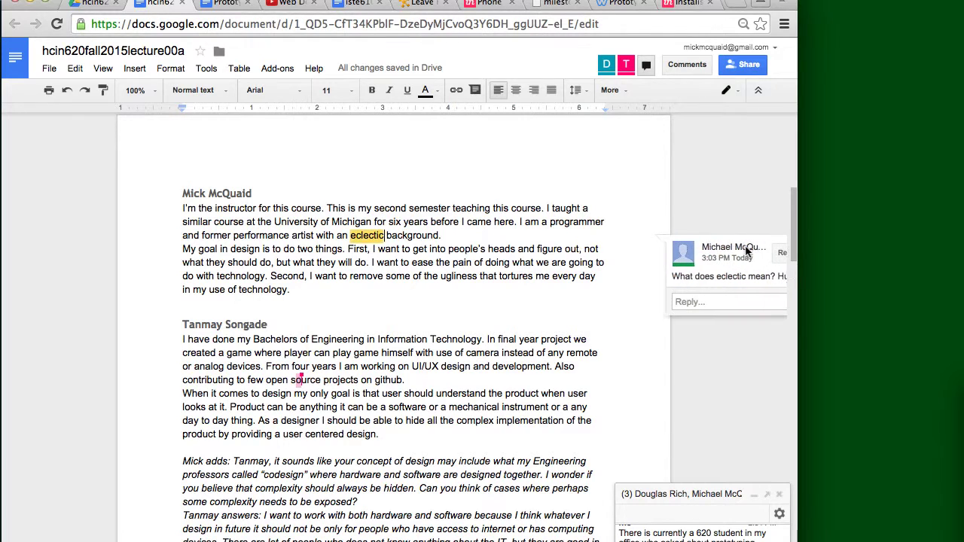
pyautogui.click(702, 304)
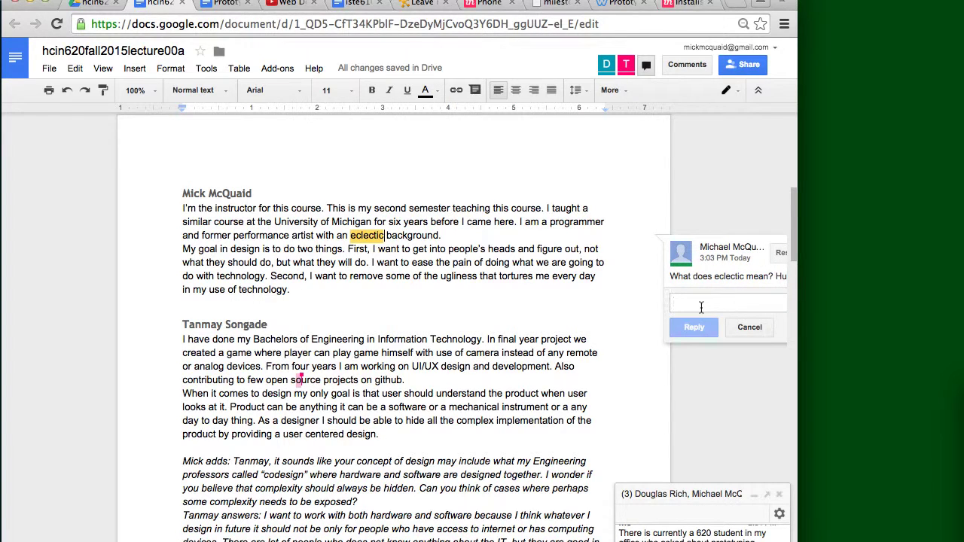
pyautogui.write('Eclectic means something l')
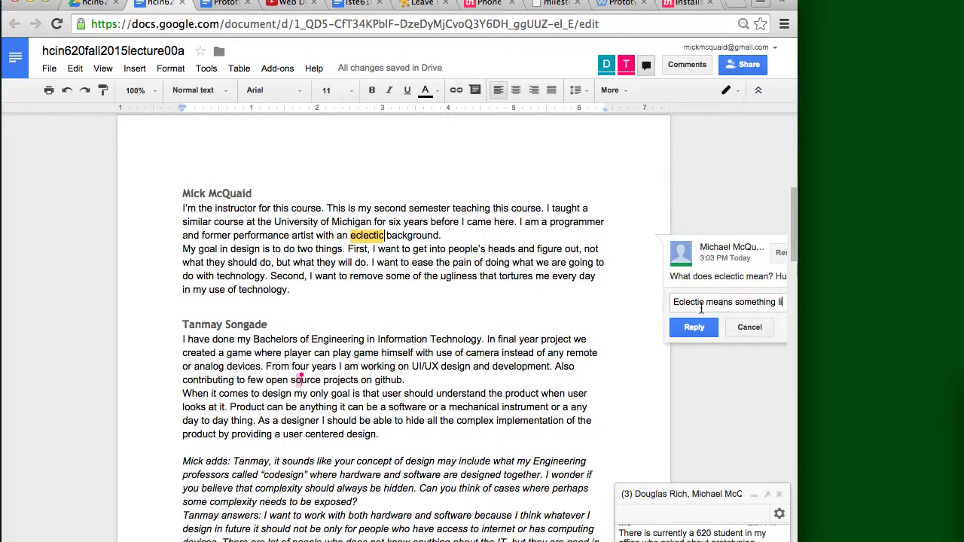
pyautogui.write('ike var')
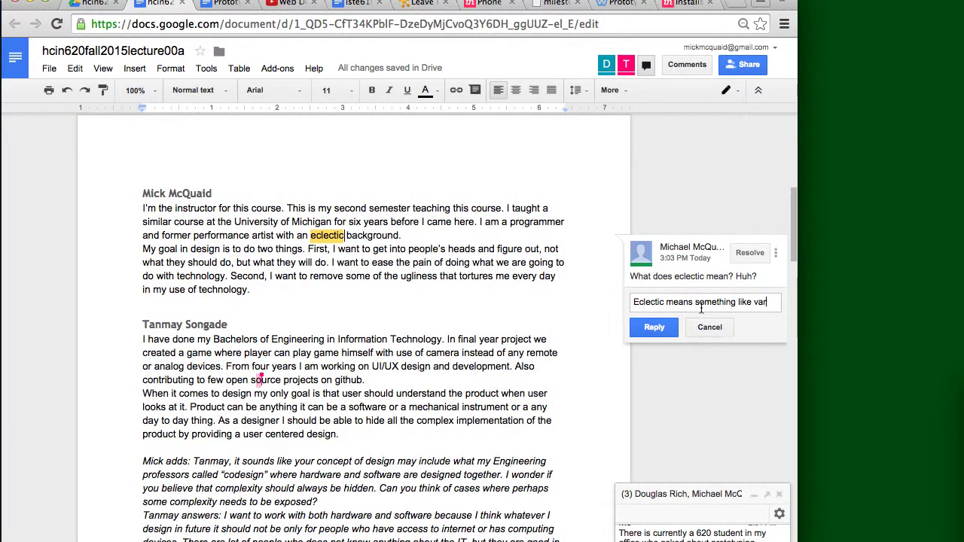
pyautogui.write('ied but in')
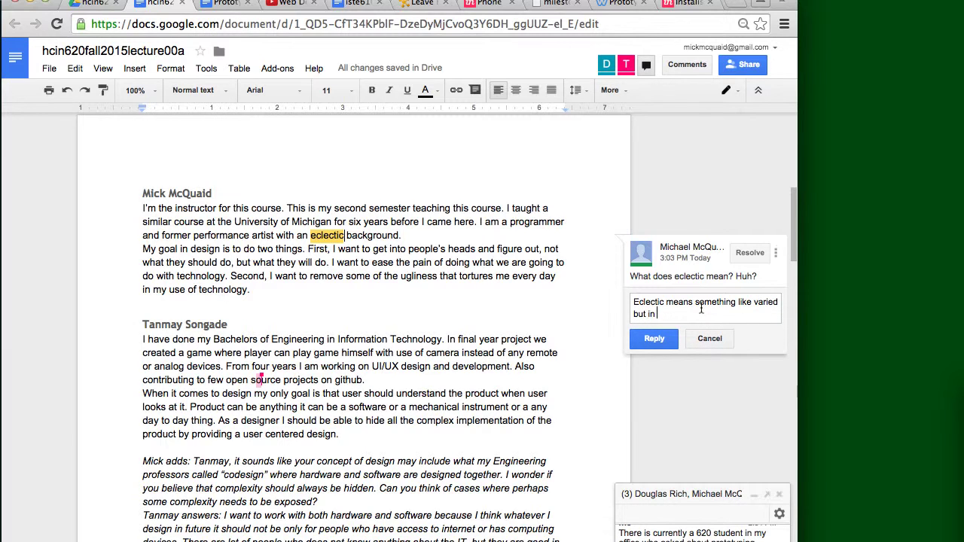
pyautogui.write(' a haphazard way.')
pyautogui.click(654, 338)
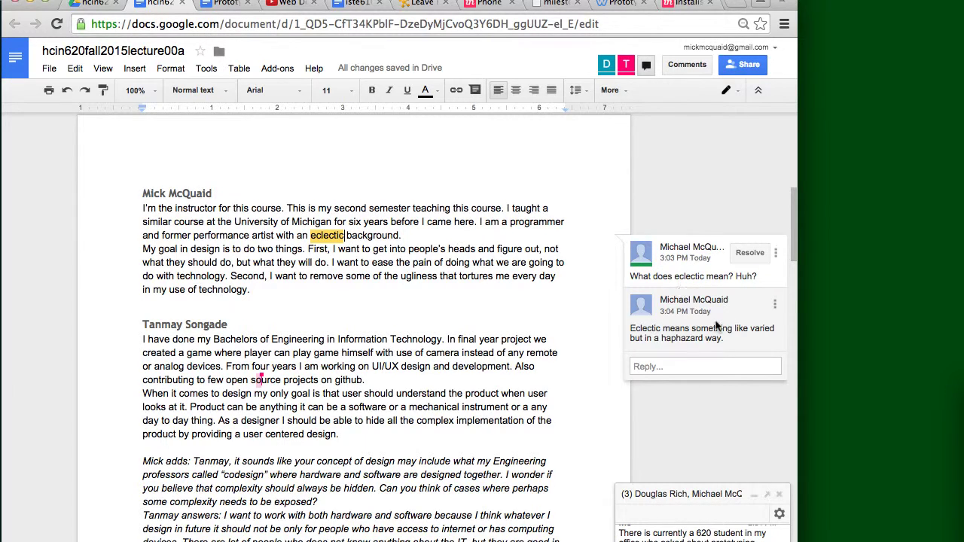
pyautogui.click(754, 255)
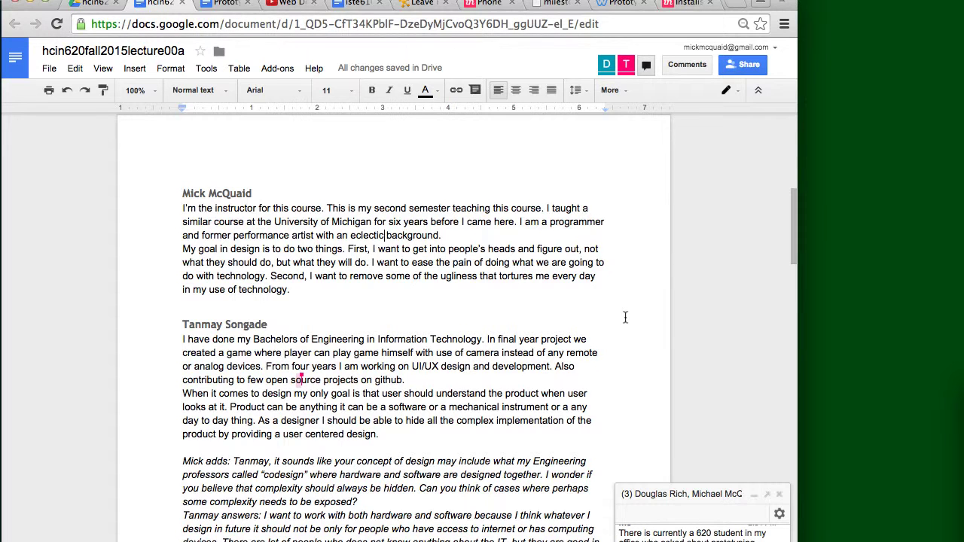
# Review the end of the red instructions, the instructor's introduction, and the first students' introductions with their italic exchanges.
pyautogui.scroll(5, 429, 358)
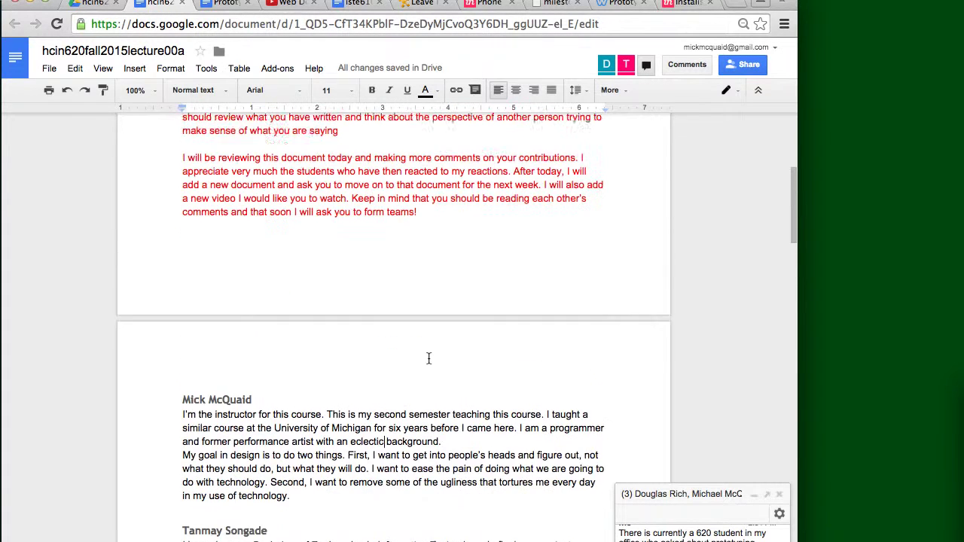
pyautogui.scroll(-3, 423, 386)
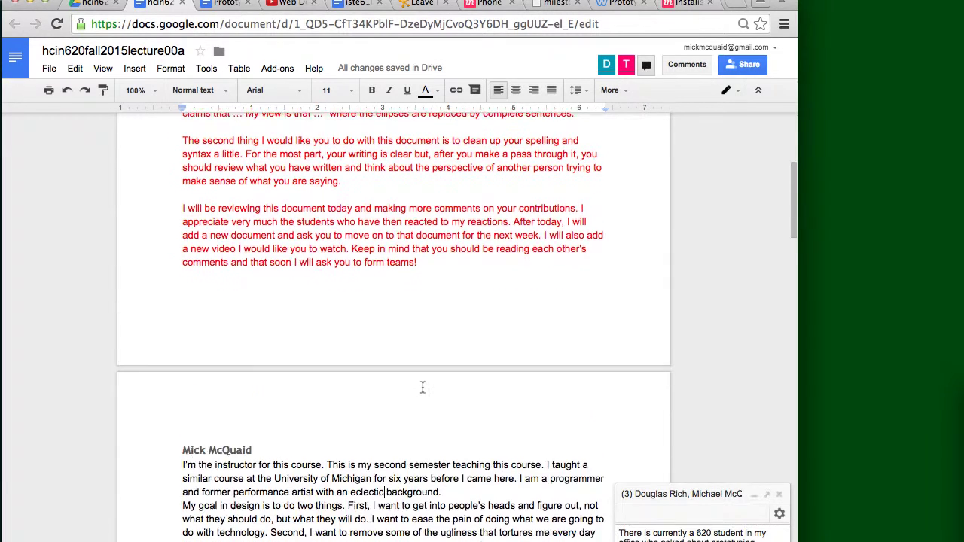
pyautogui.scroll(-1, 422, 386)
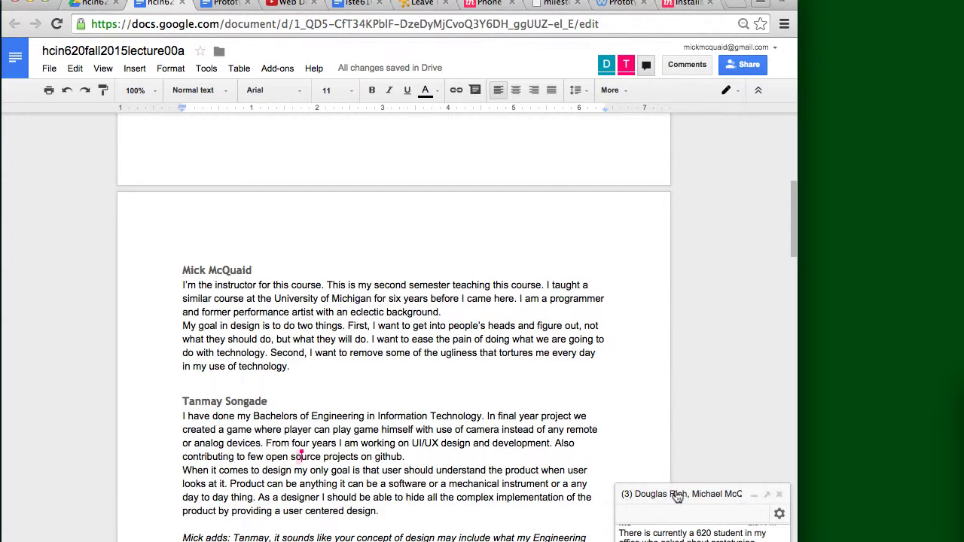
pyautogui.scroll(-3, 210, 360)
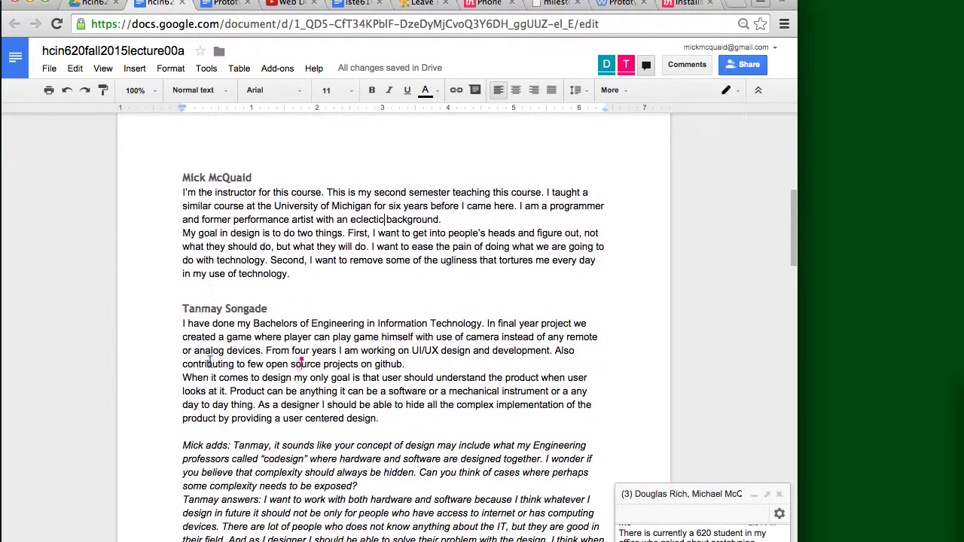
pyautogui.scroll(-10, 210, 360)
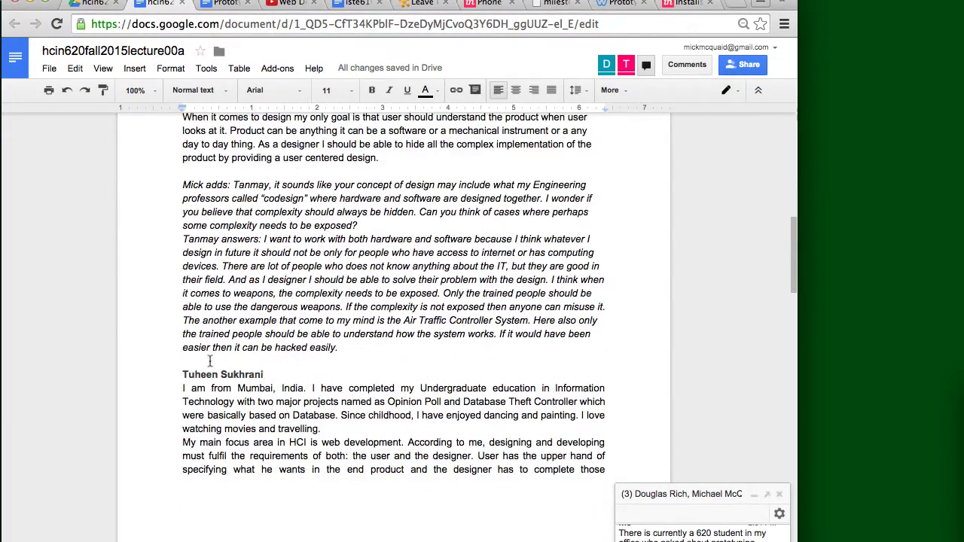
pyautogui.scroll(-4, 211, 360)
pyautogui.scroll(12, 210, 360)
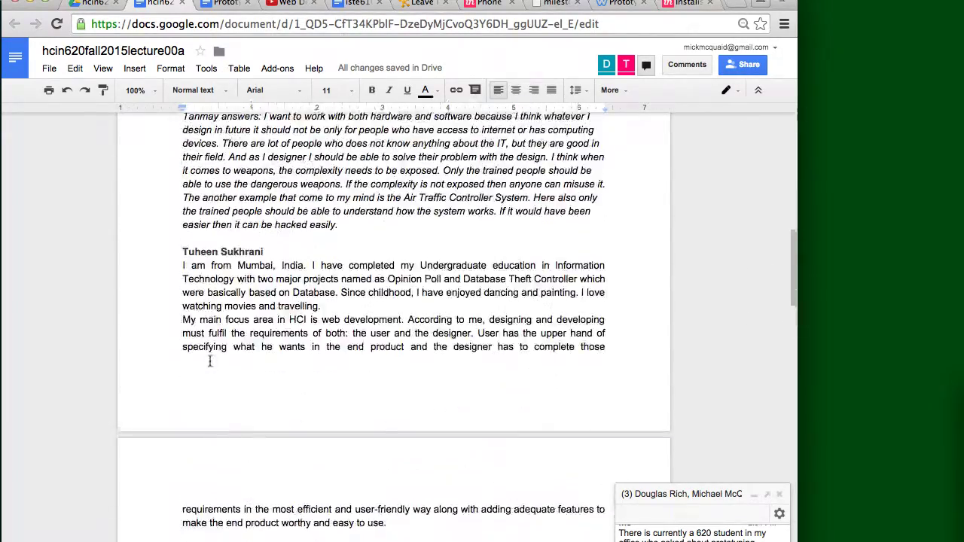
pyautogui.scroll(8, 210, 360)
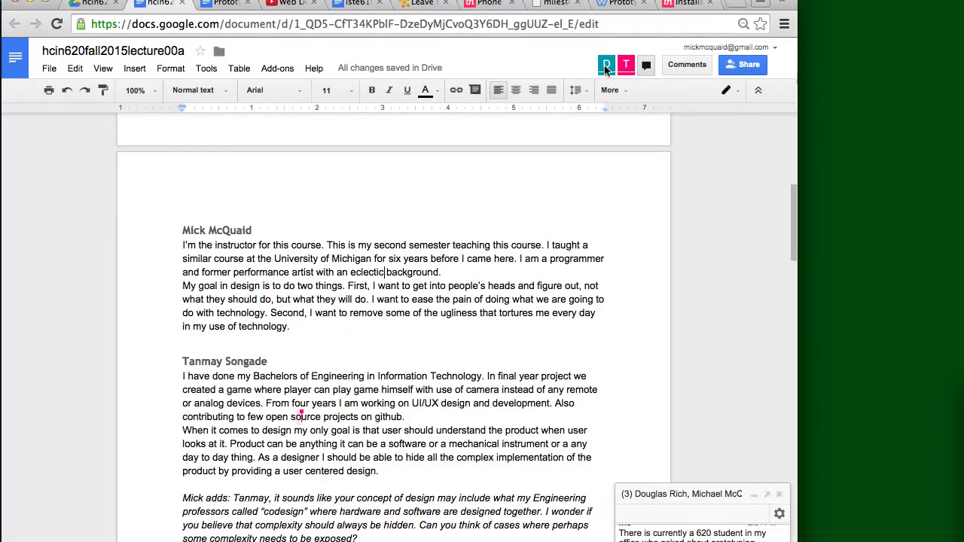
# Look through the students' contributions for the place where another collaborator is currently editing, and return to the document's opening instructions.
pyautogui.scroll(-10, 424, 301)
pyautogui.scroll(-20, 423, 301)
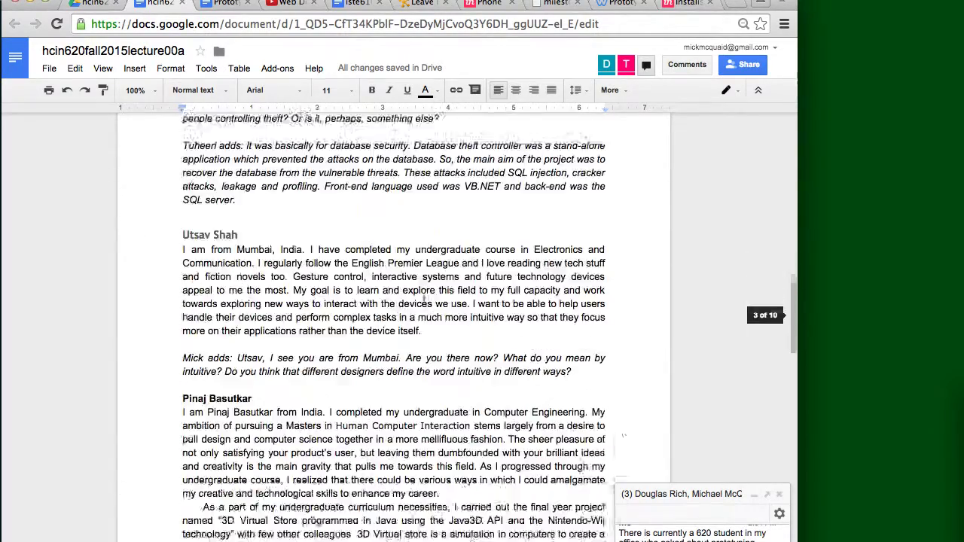
pyautogui.scroll(-20, 424, 301)
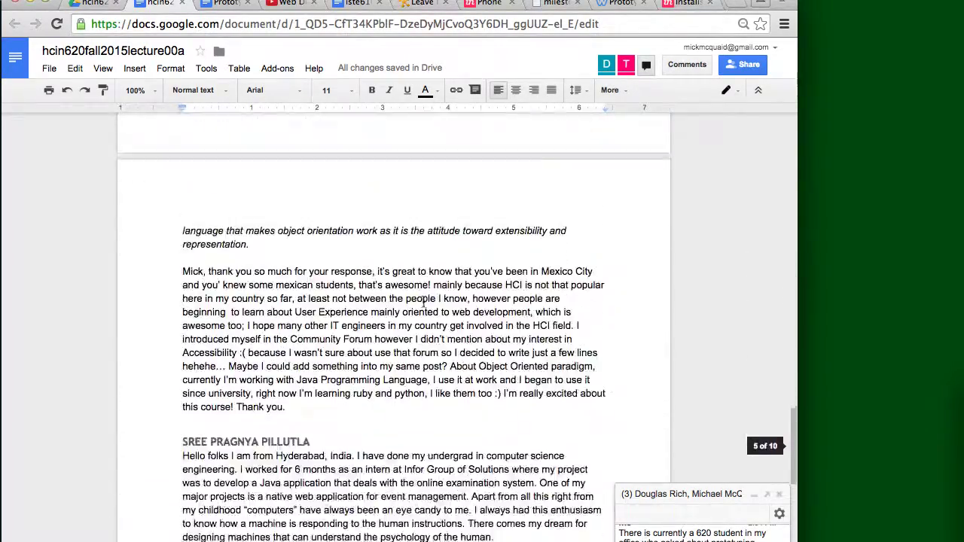
pyautogui.scroll(-20, 424, 302)
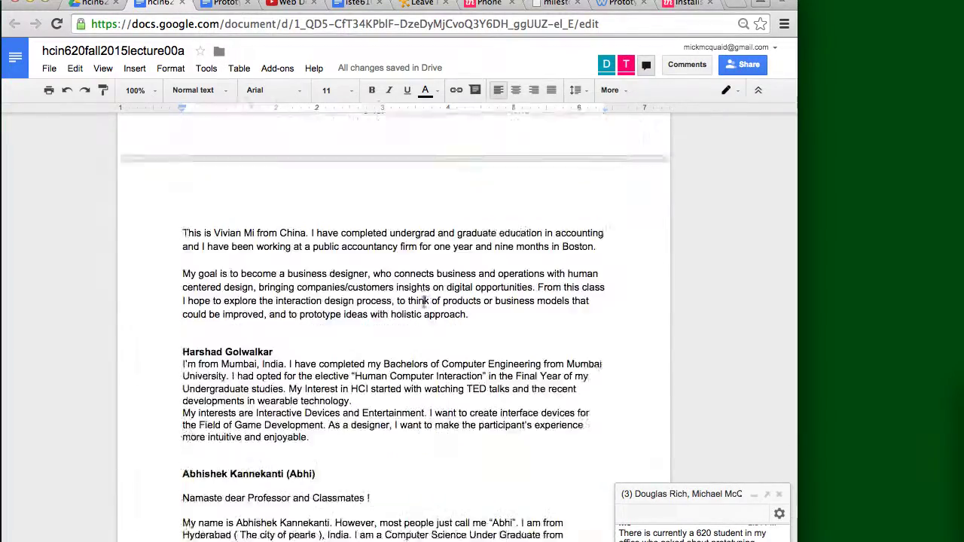
pyautogui.scroll(-20, 424, 302)
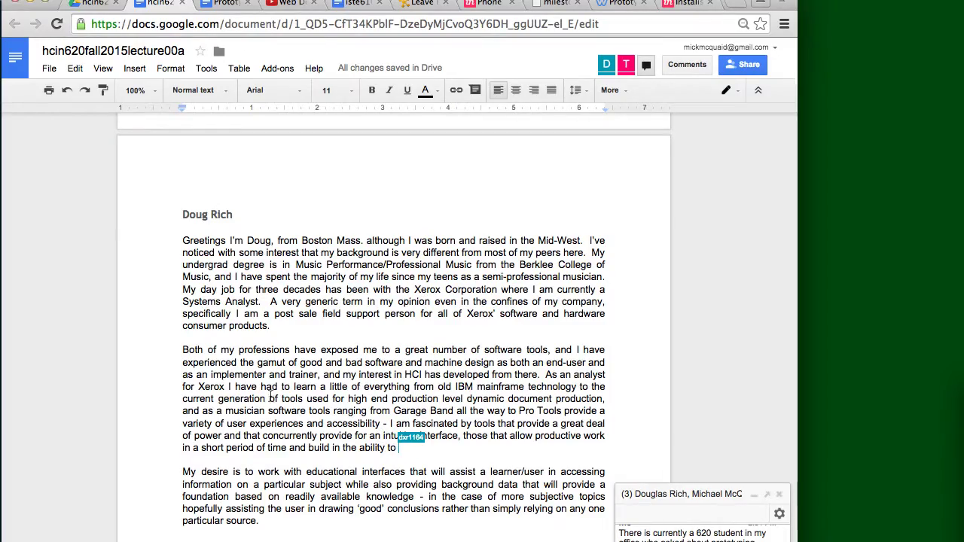
pyautogui.scroll(15, 283, 362)
pyautogui.scroll(20, 284, 362)
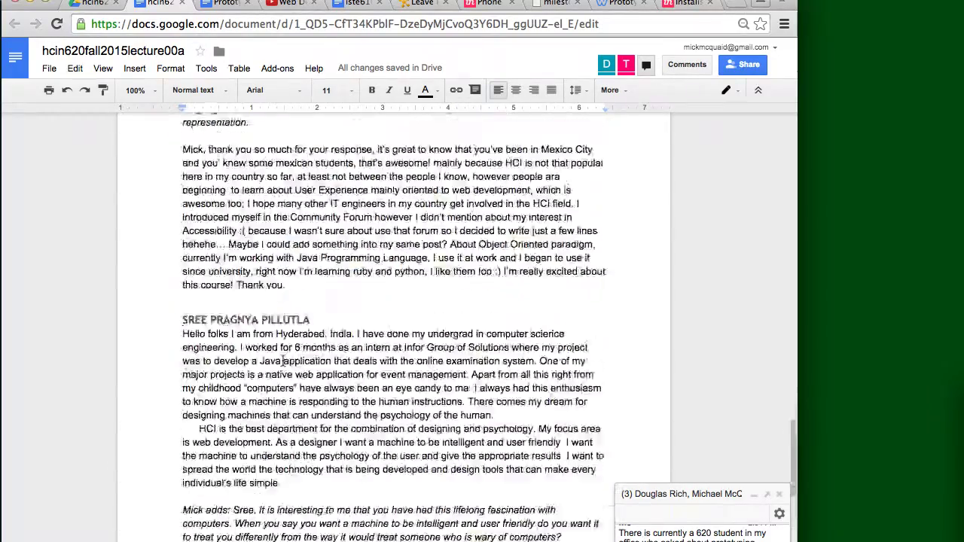
pyautogui.scroll(10, 283, 361)
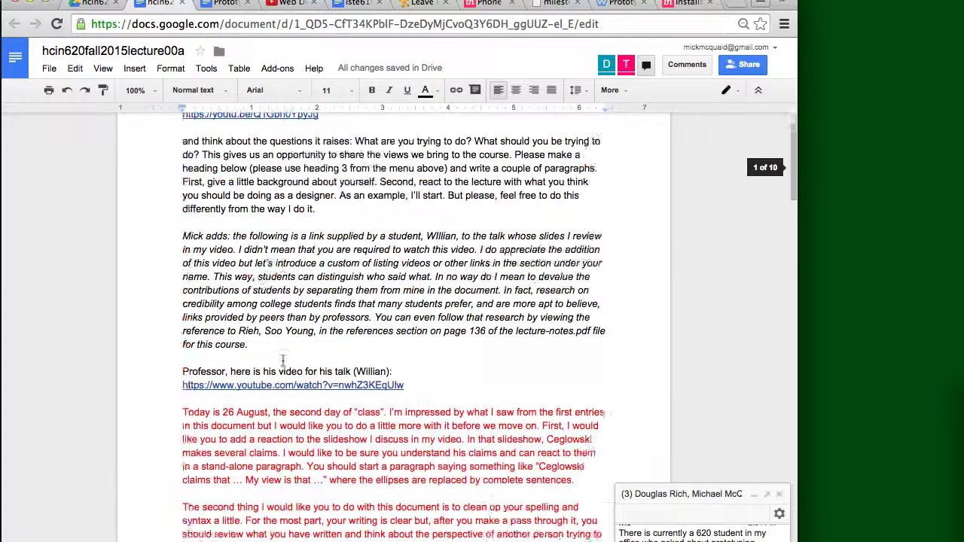